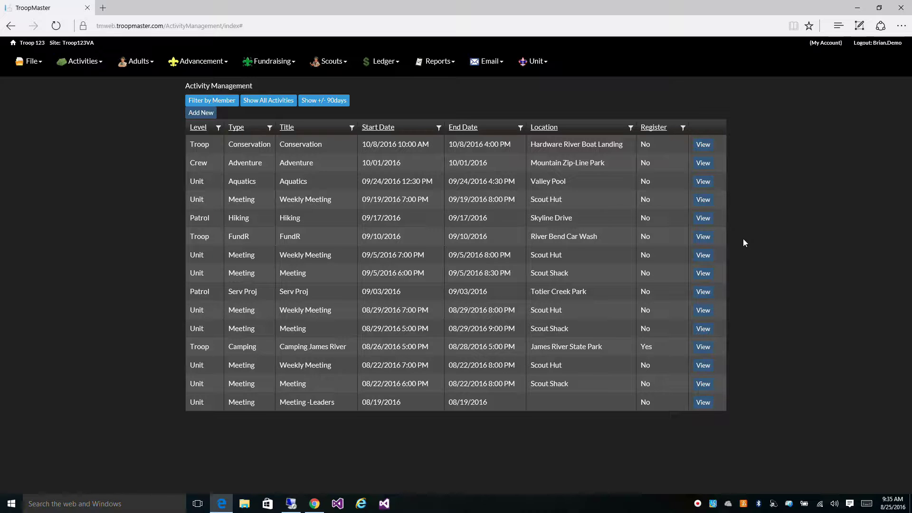
Show the Camping James River activity's Registration tab: dates, 20 max spots, 3 registered.
click(704, 348)
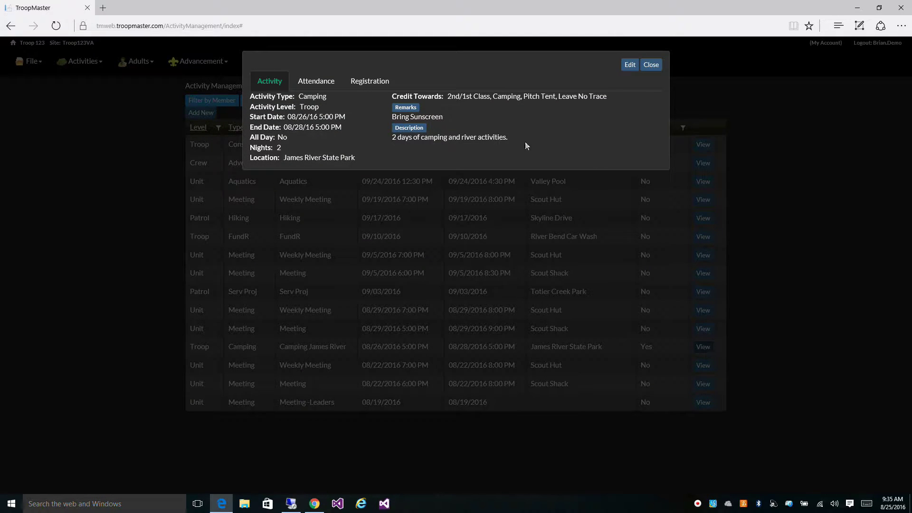
click(386, 81)
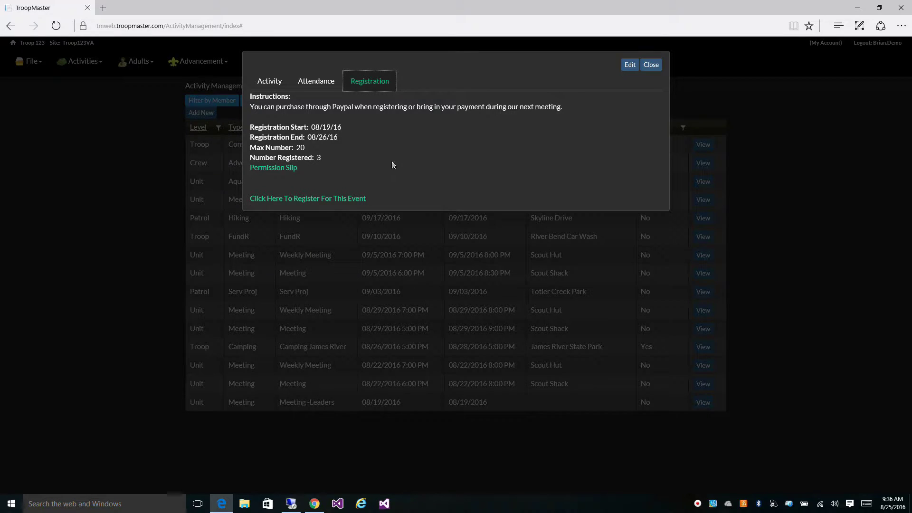
Check the event registration page's $2 adult and $1 scout fees in a new tab, then return.
click(318, 199)
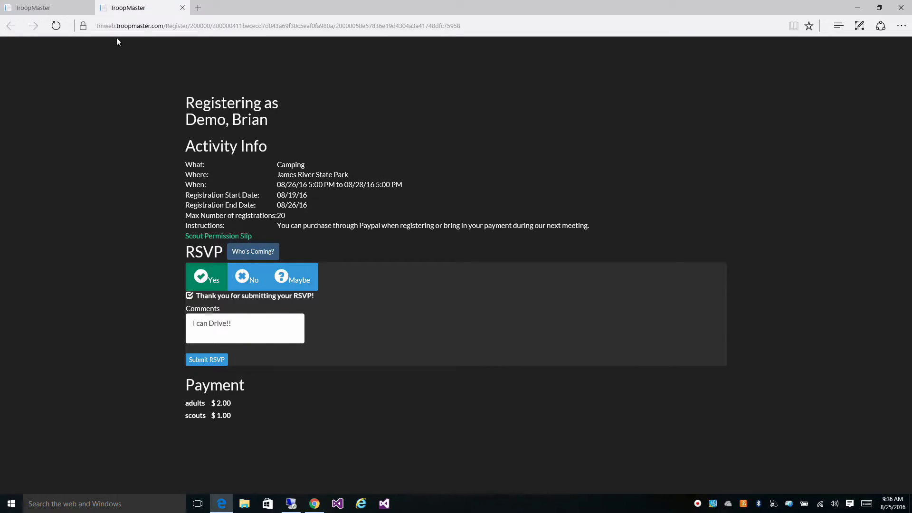
click(52, 8)
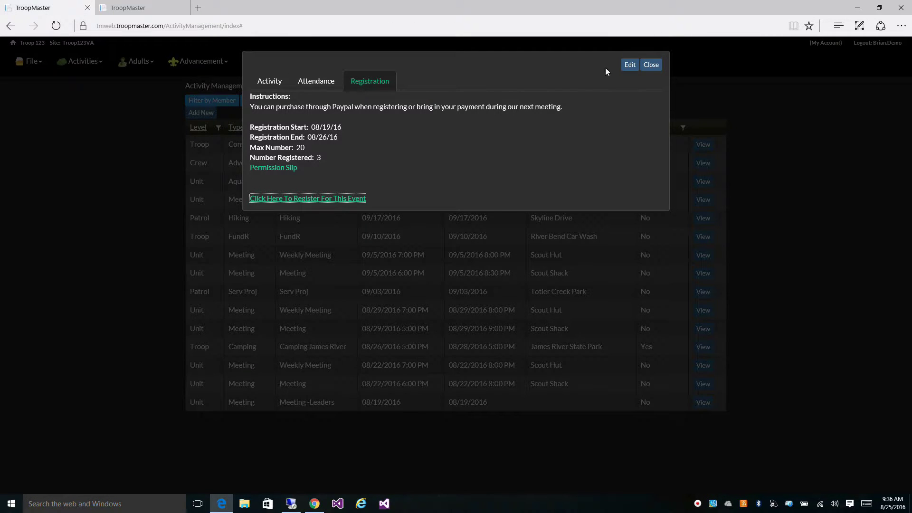
Review the editable $2 adult and $1 scout costs for Camping James River, then close the activity.
click(626, 66)
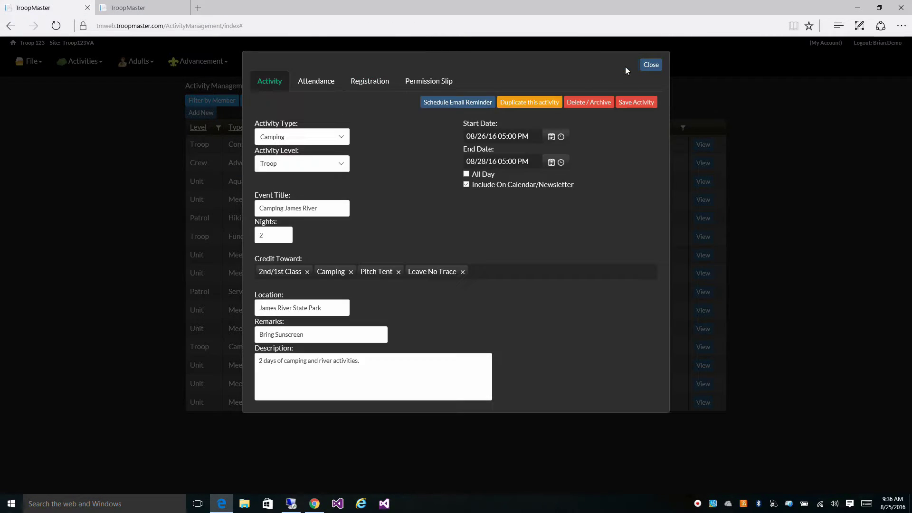
click(368, 82)
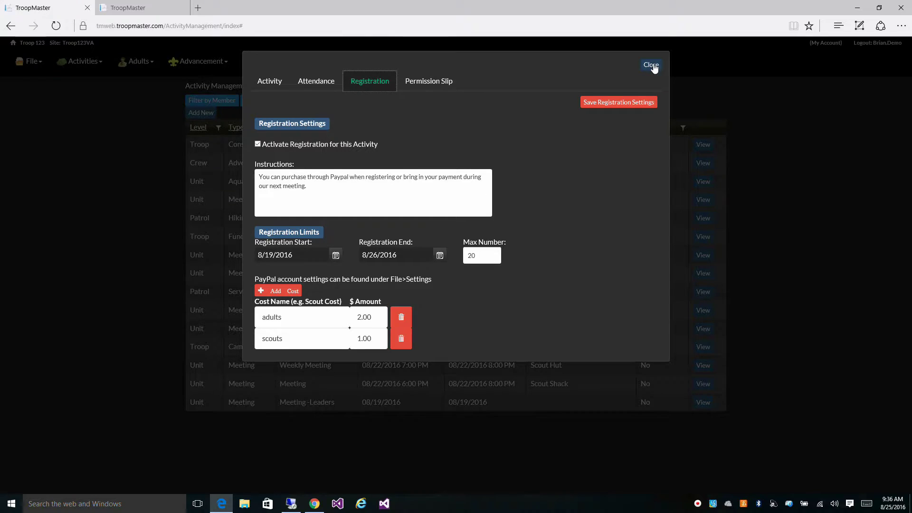
click(651, 65)
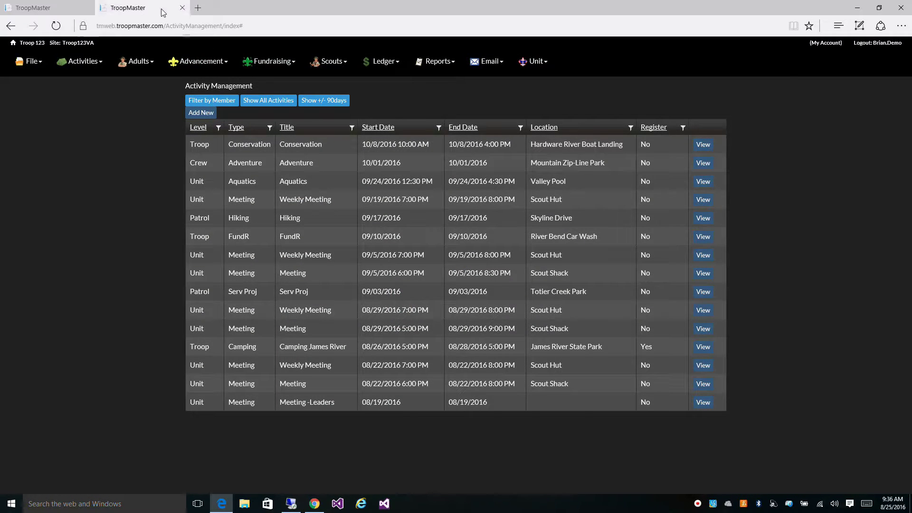
Close the registration page tab and open File > Settings on the Account tab.
click(171, 8)
click(183, 8)
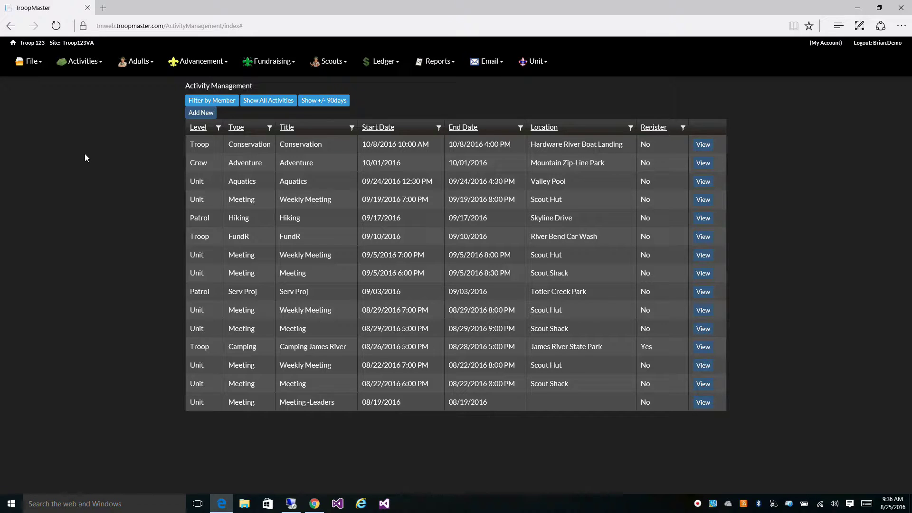
click(23, 65)
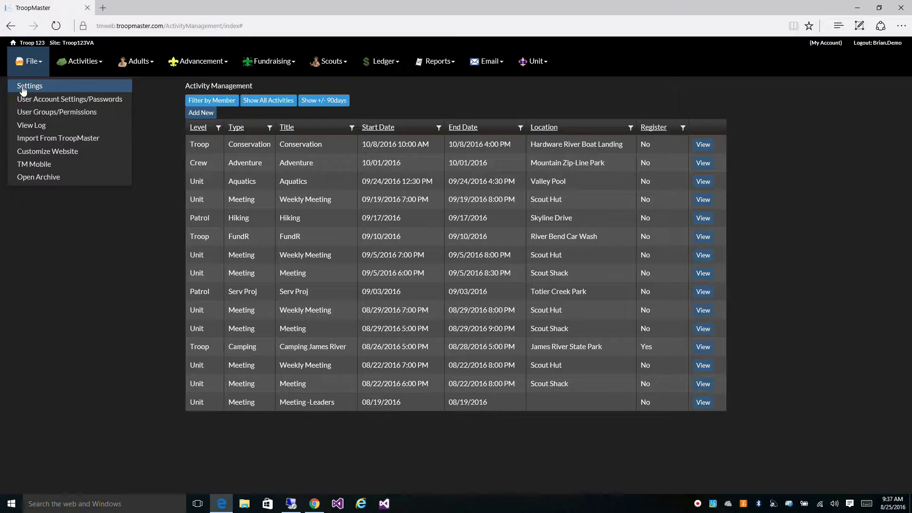
click(22, 88)
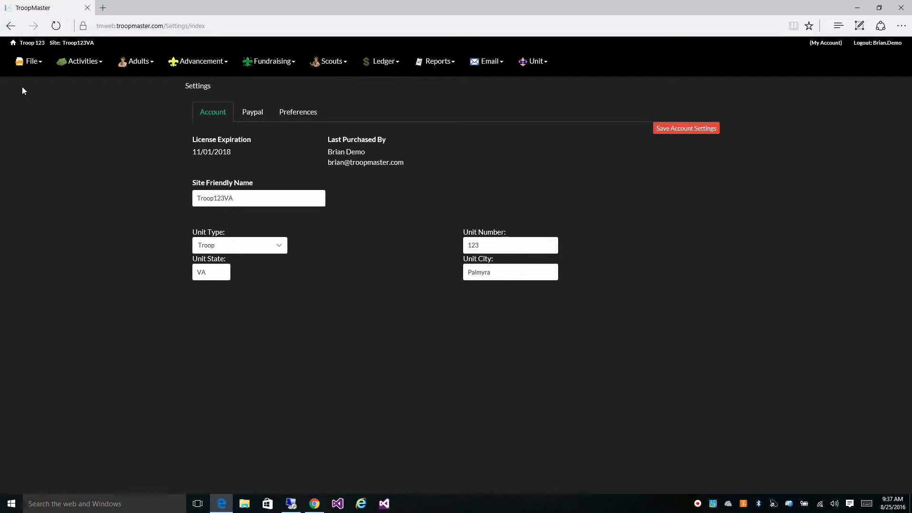
click(261, 115)
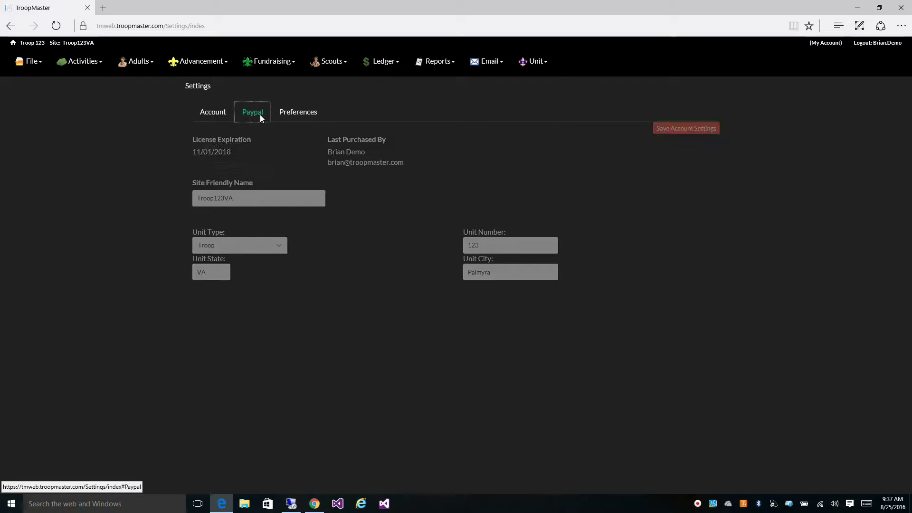
click(252, 170)
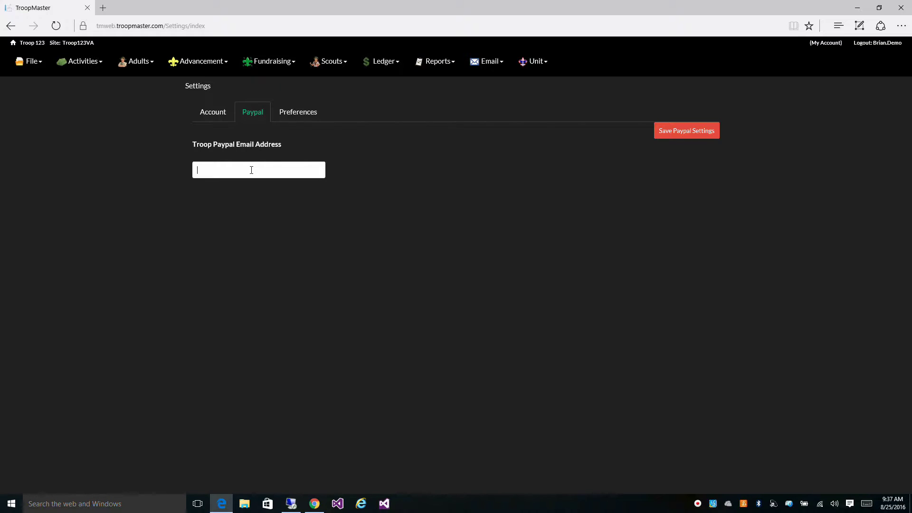
click(678, 134)
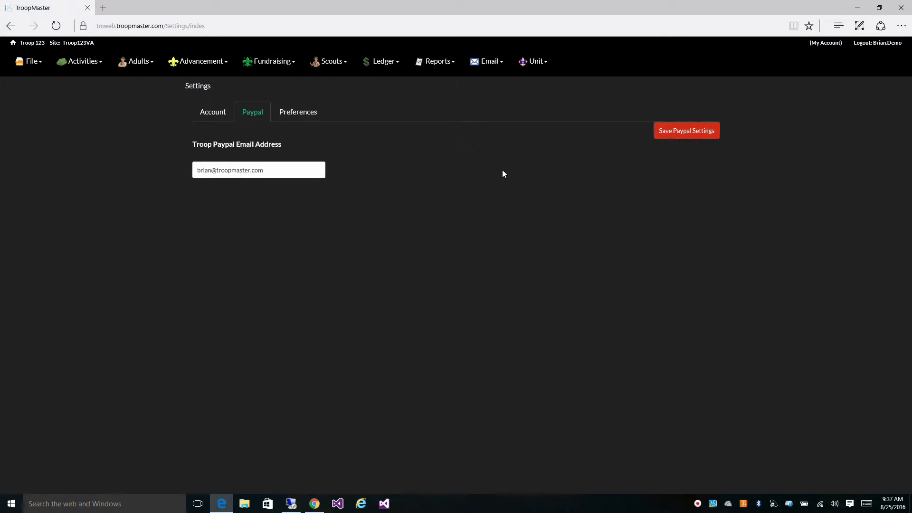
click(73, 65)
click(75, 86)
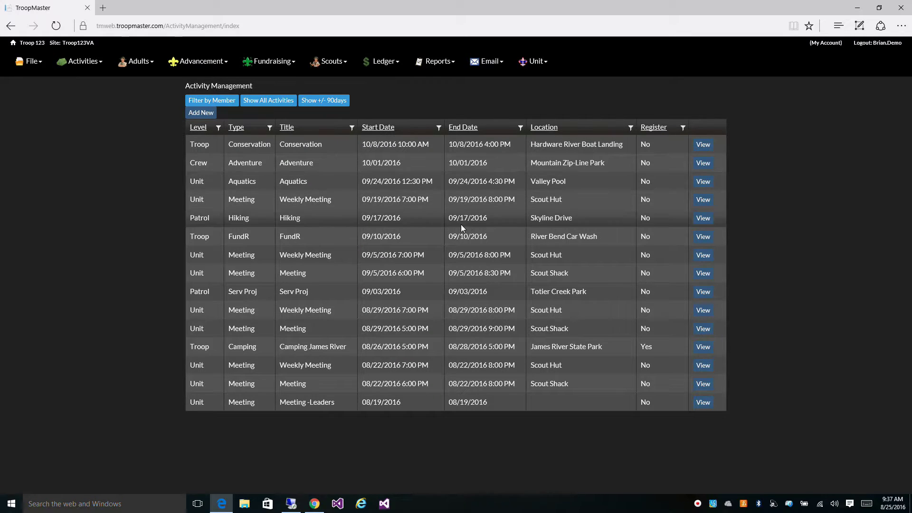
Reopen Camping James River registration and test the PayPal Buy Now button for the $2 adult cost.
click(701, 348)
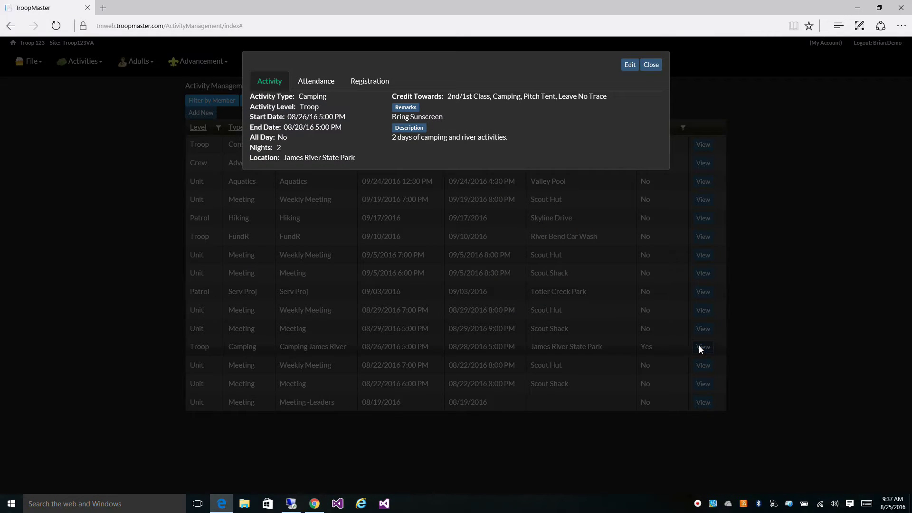
click(370, 81)
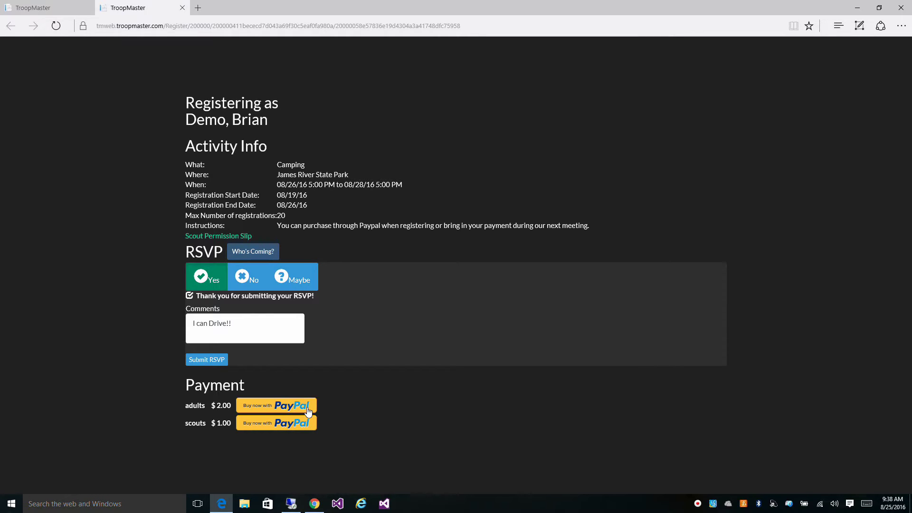
click(308, 412)
click(48, 7)
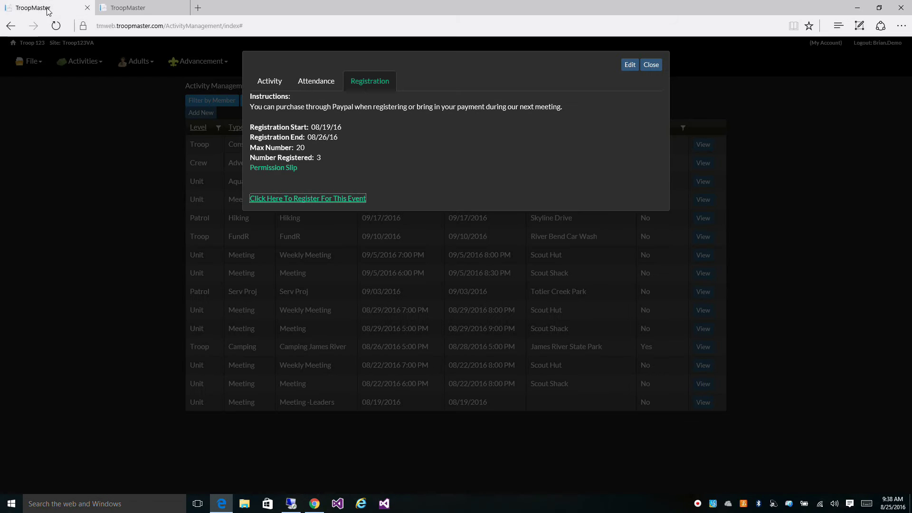
click(323, 81)
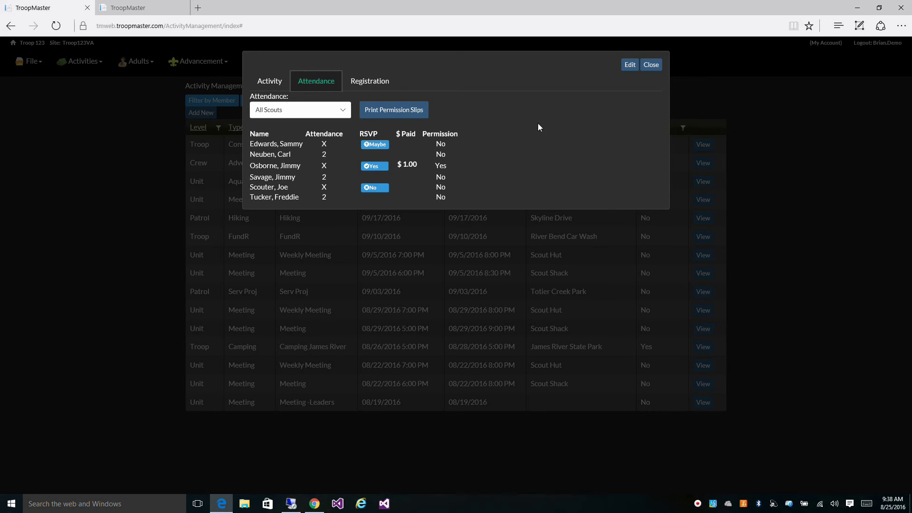
Make Camping James River editable and show its $2.00 adult and $1.00 scout registration costs.
click(631, 66)
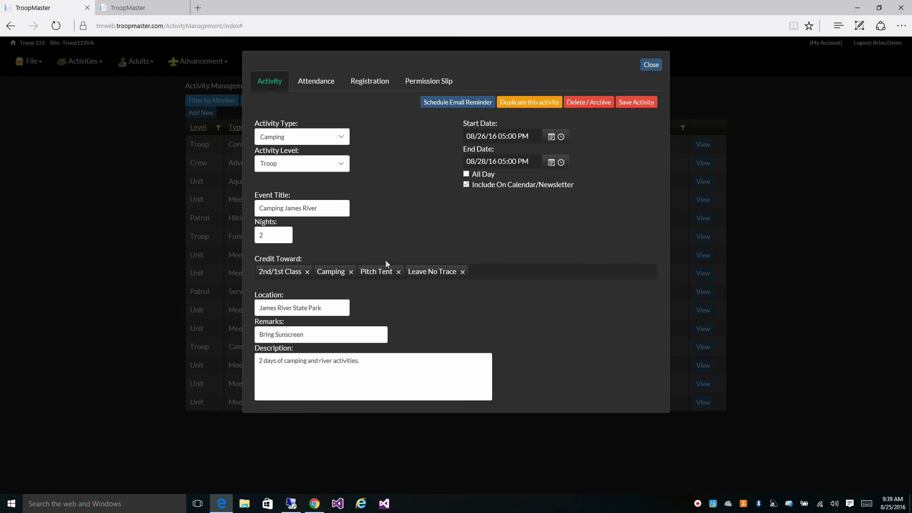
click(368, 83)
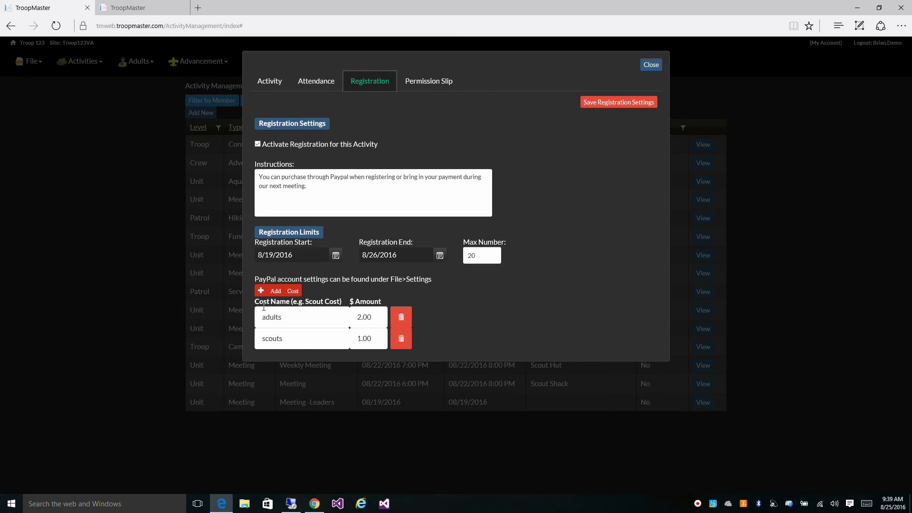